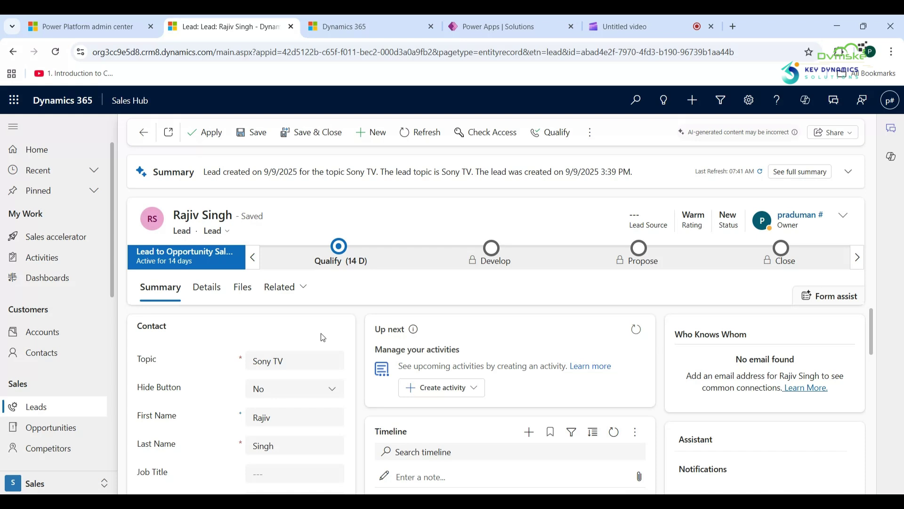
- Open the lead record's Details tab so the Industry field is visible
click(208, 287)
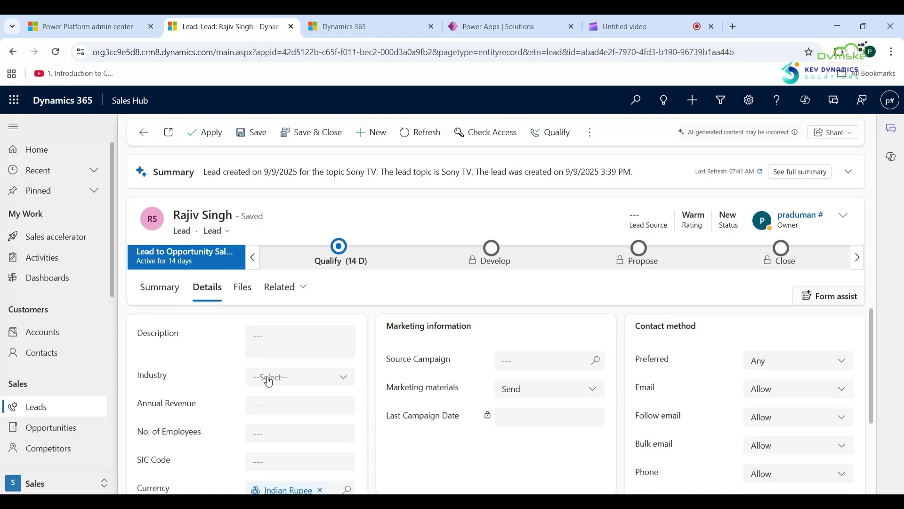
- Set the lead's Industry to Accounting and save to see whether Delete appears
click(346, 378)
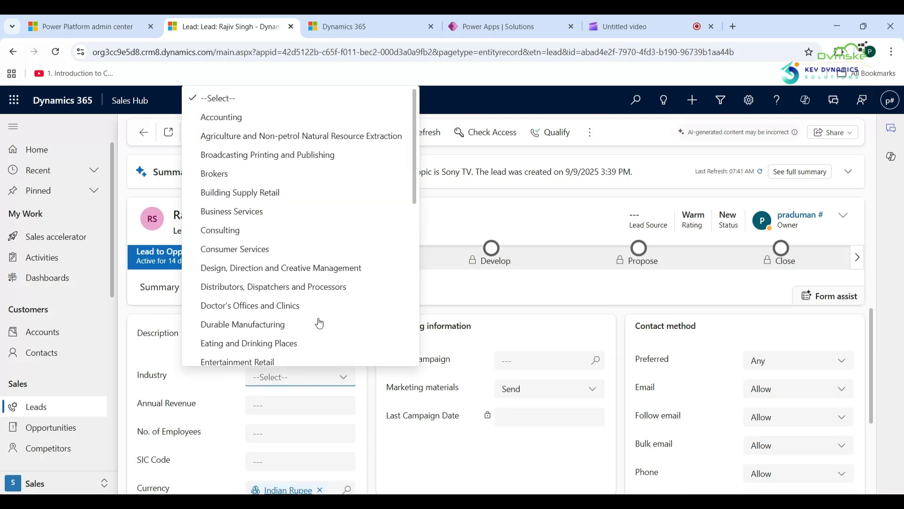
click(223, 126)
click(252, 133)
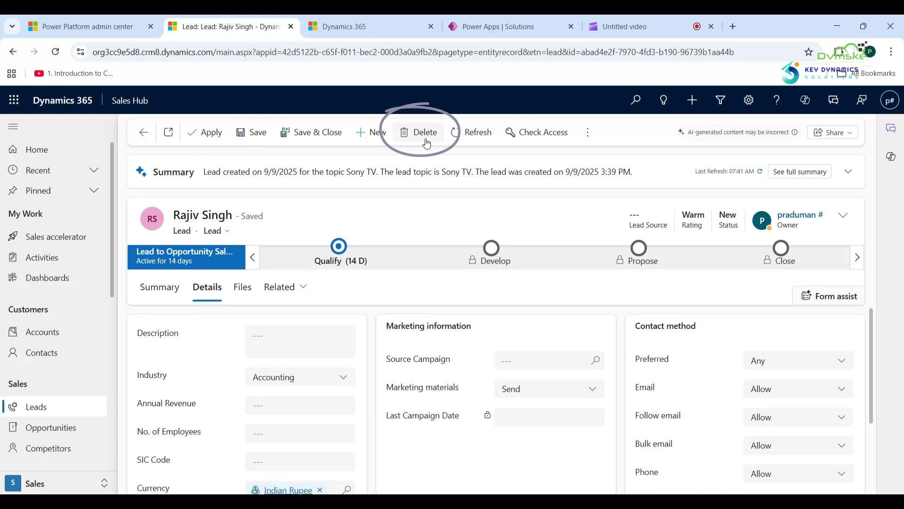
- Change the lead's Industry to Brokers, save it, and return to the Power Apps solutions page
click(342, 378)
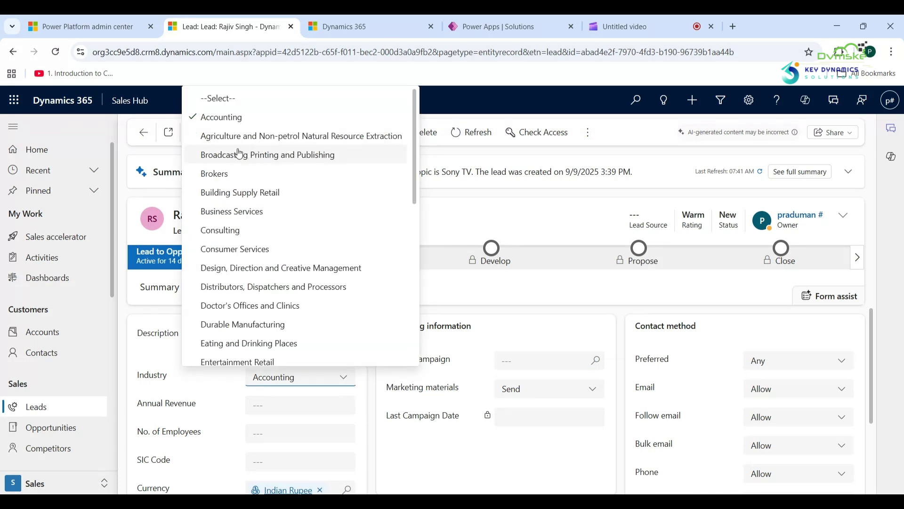
click(217, 175)
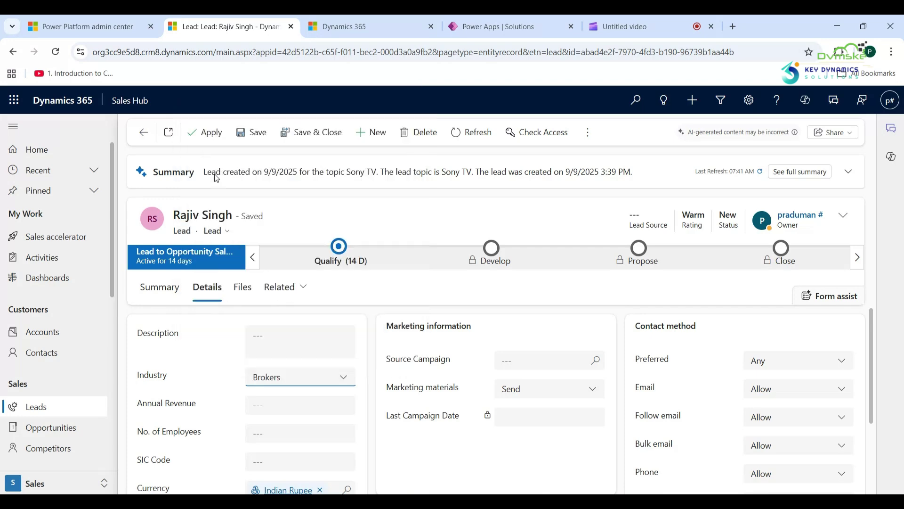
click(256, 137)
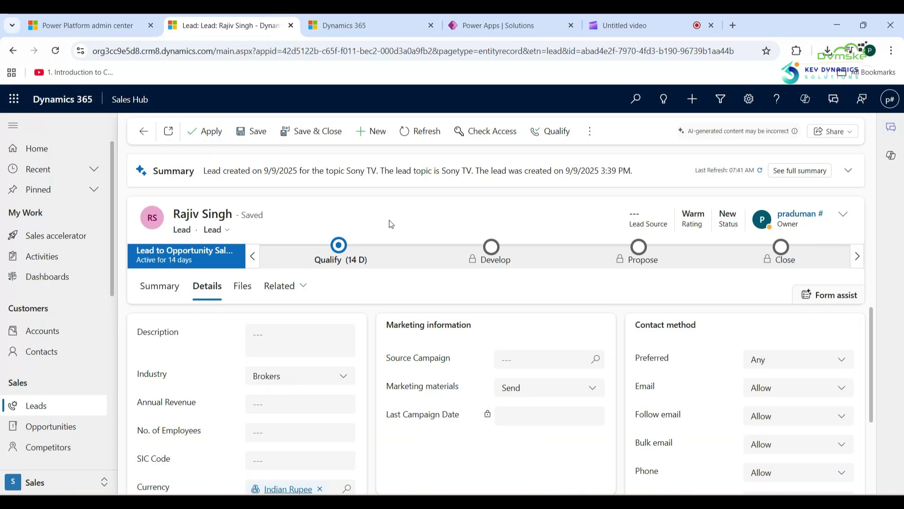
click(477, 27)
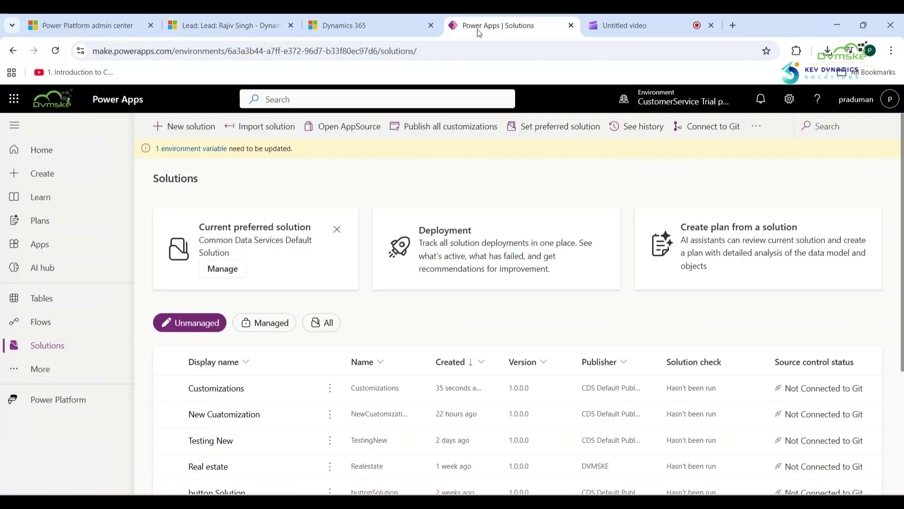
- In the Customizations solution, add an existing table: search for 'Lead', select it and continue
click(222, 391)
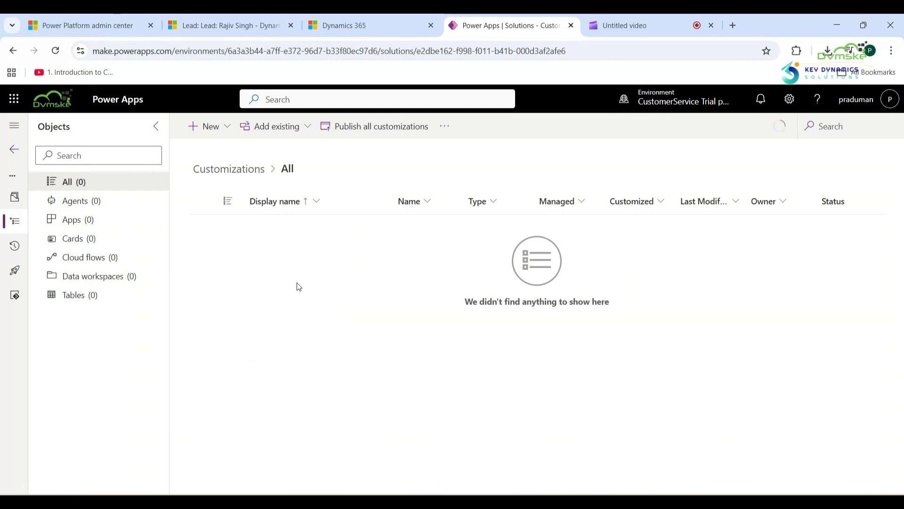
click(309, 128)
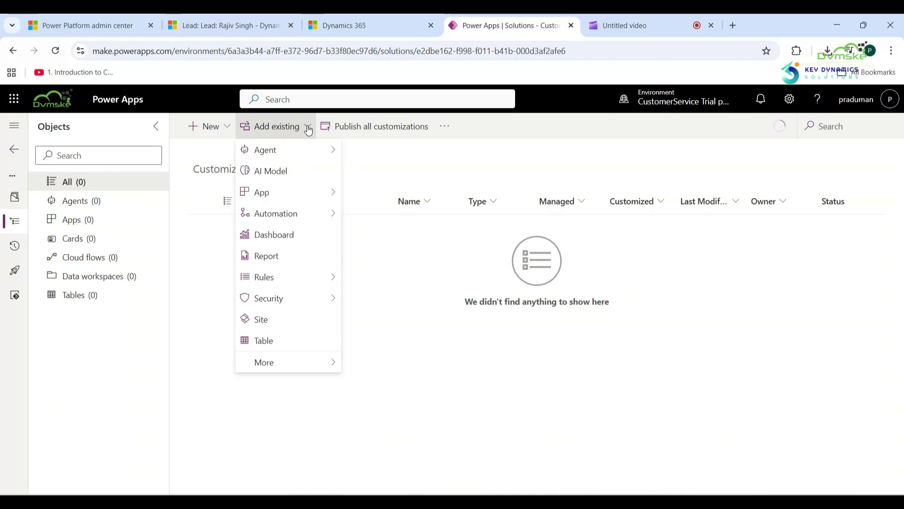
click(264, 341)
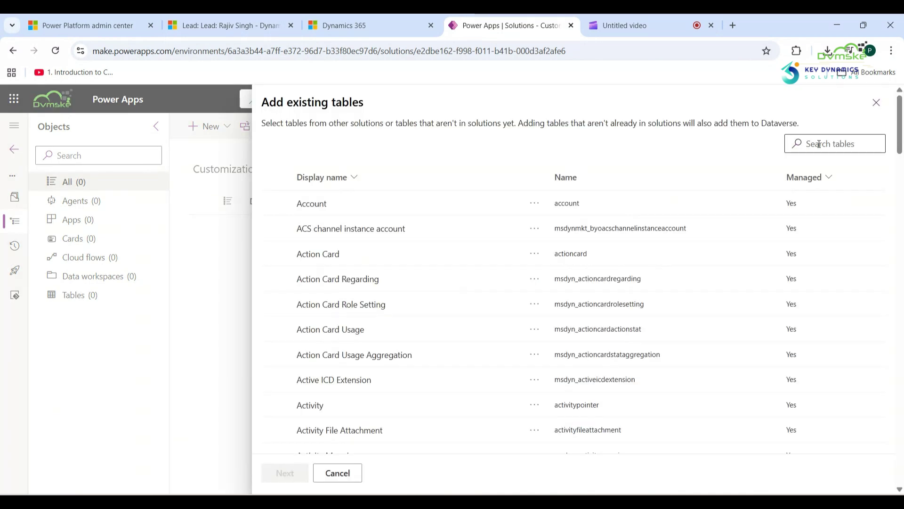
click(819, 145)
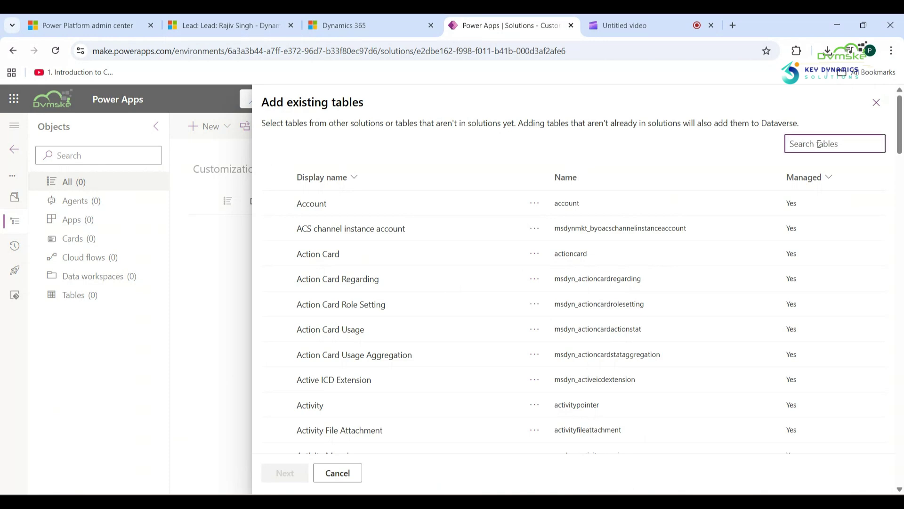
text(Lead)
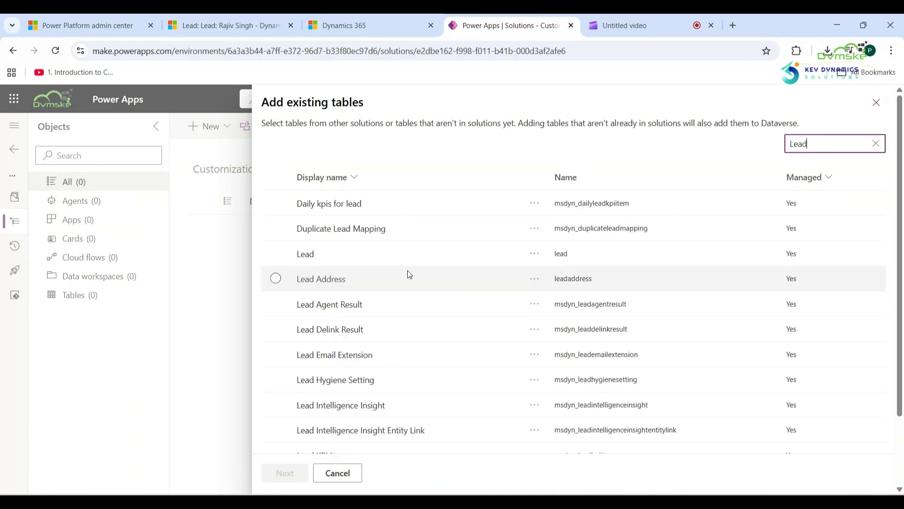
click(276, 253)
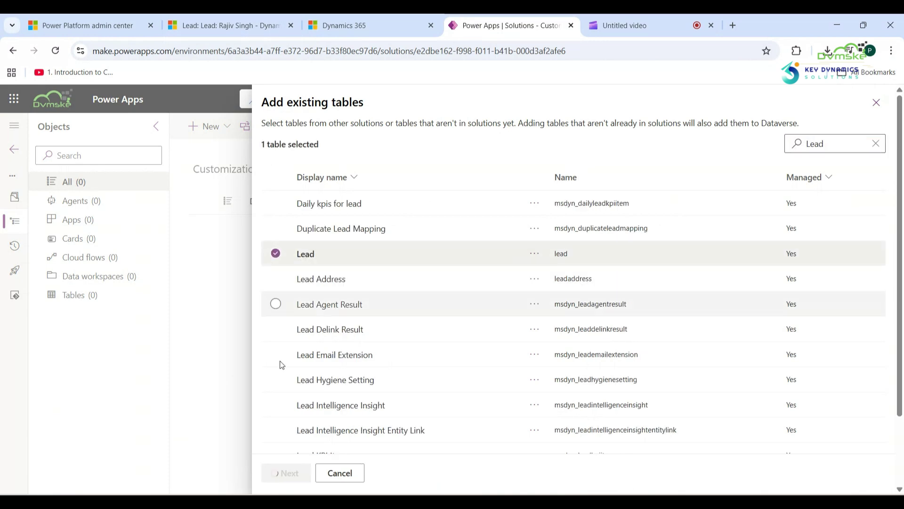
click(285, 474)
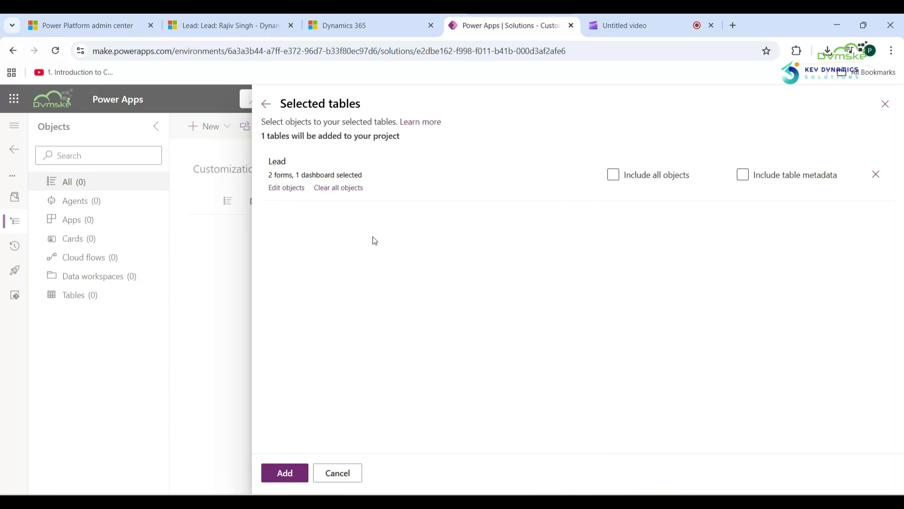
- Clear all the Lead table's forms and dashboard objects, then add the table
click(339, 187)
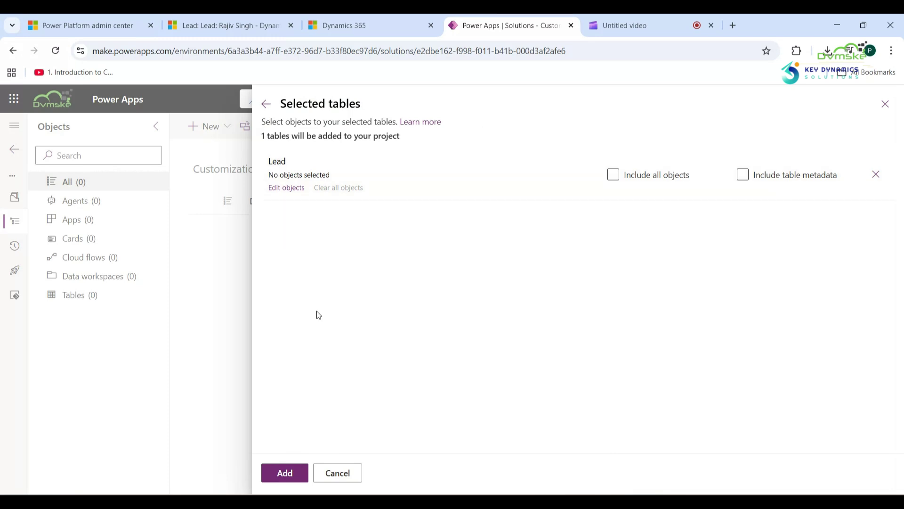
click(282, 469)
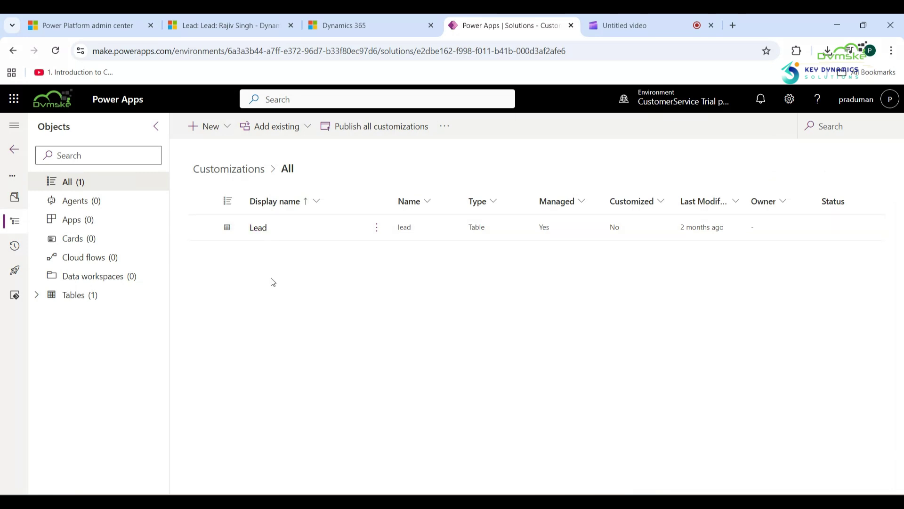
- In XrmToolBox, connect to the Testing environment from the saved connections
key(alt+Tab)
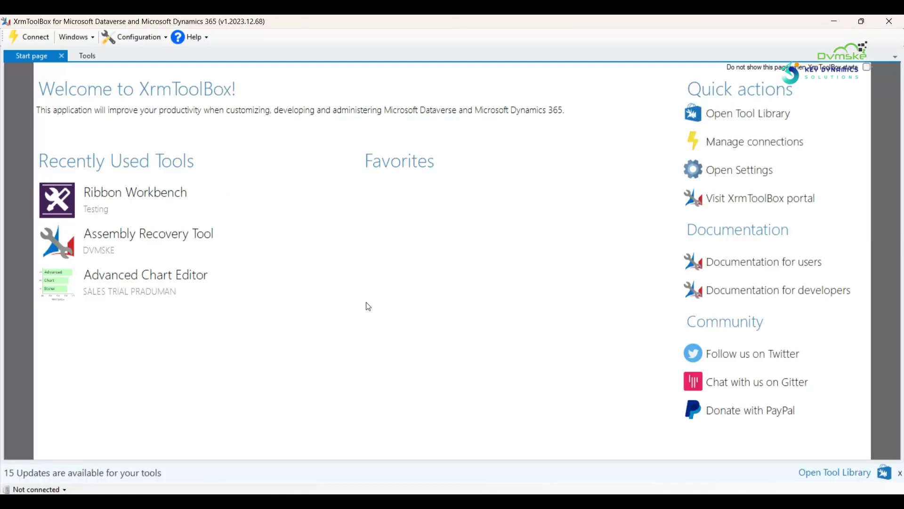
click(65, 489)
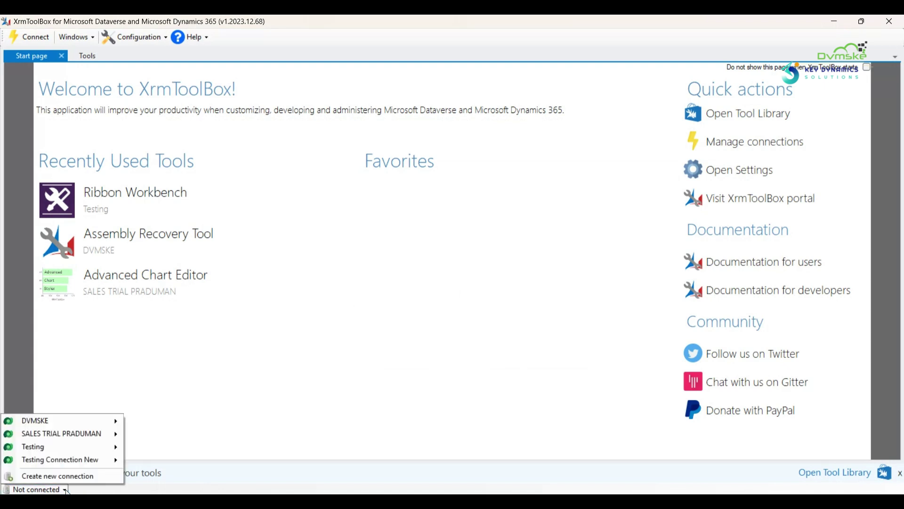
mouse_move(61, 451)
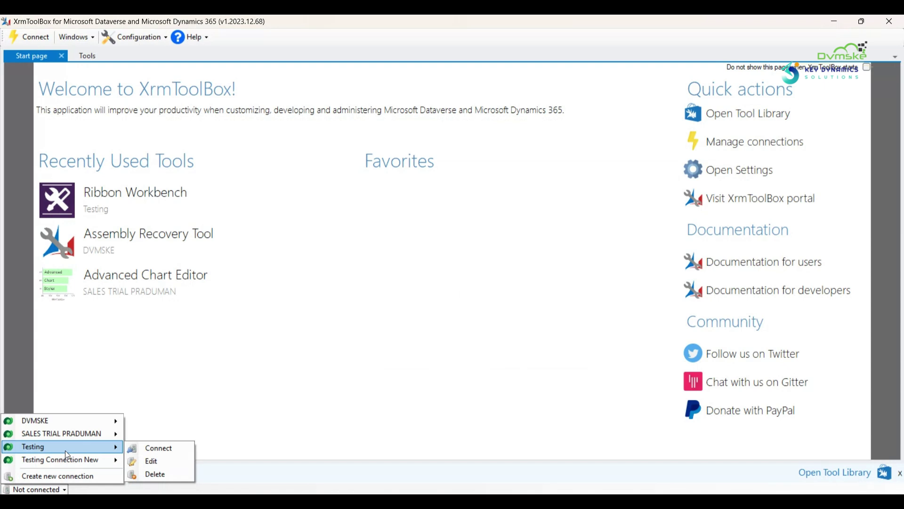
click(154, 446)
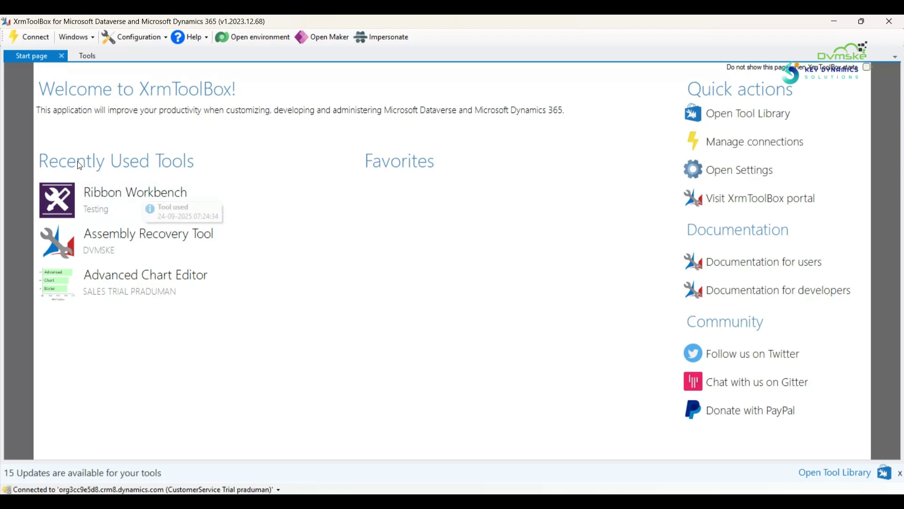
- Launch Ribbon Workbench and load the Customizations solution
click(133, 191)
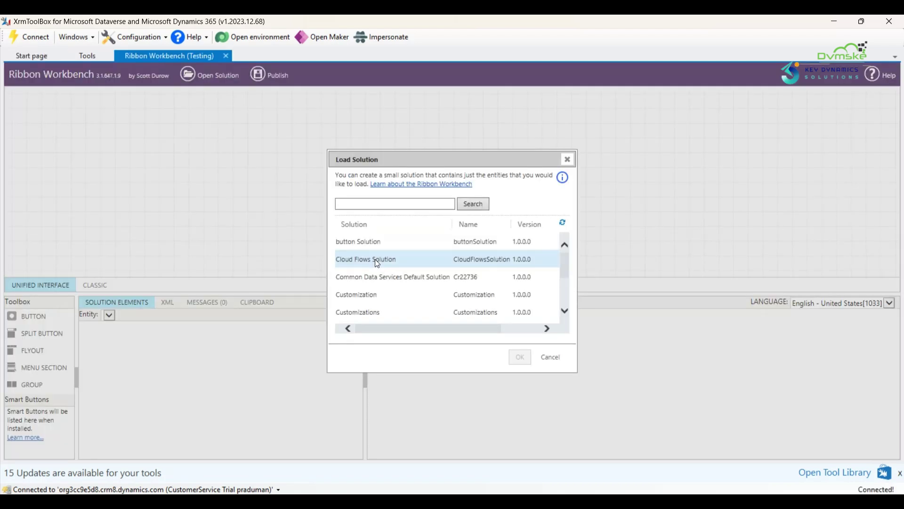
click(357, 313)
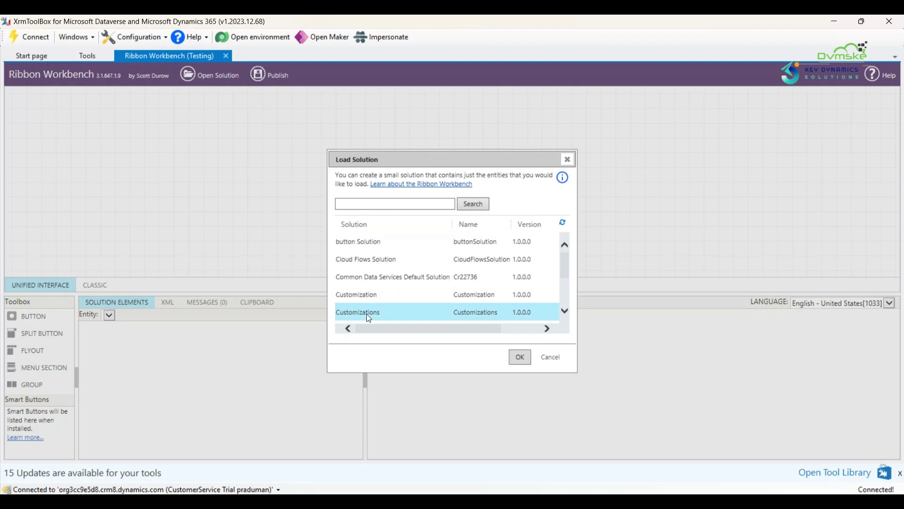
click(519, 360)
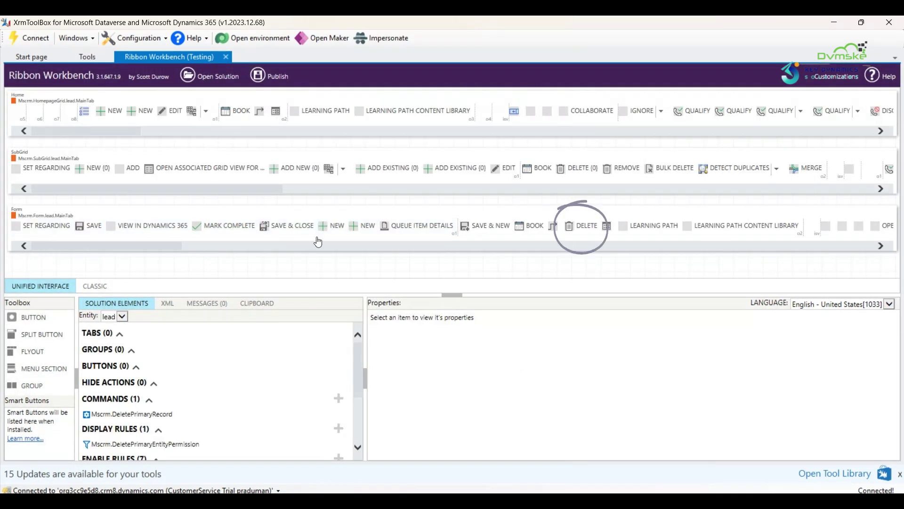
- Inspect the Form ribbon's Delete button and its Mscrm.DeletePrimaryRecord command properties
click(577, 227)
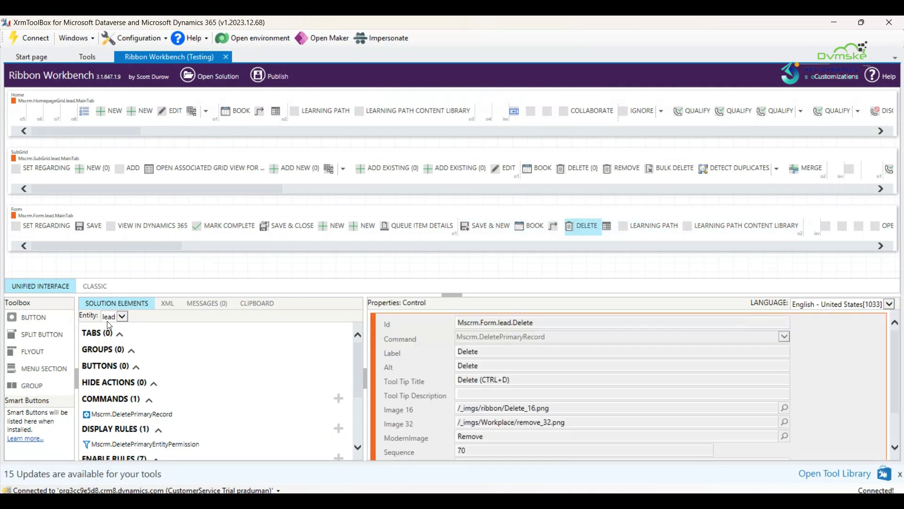
right_click(583, 227)
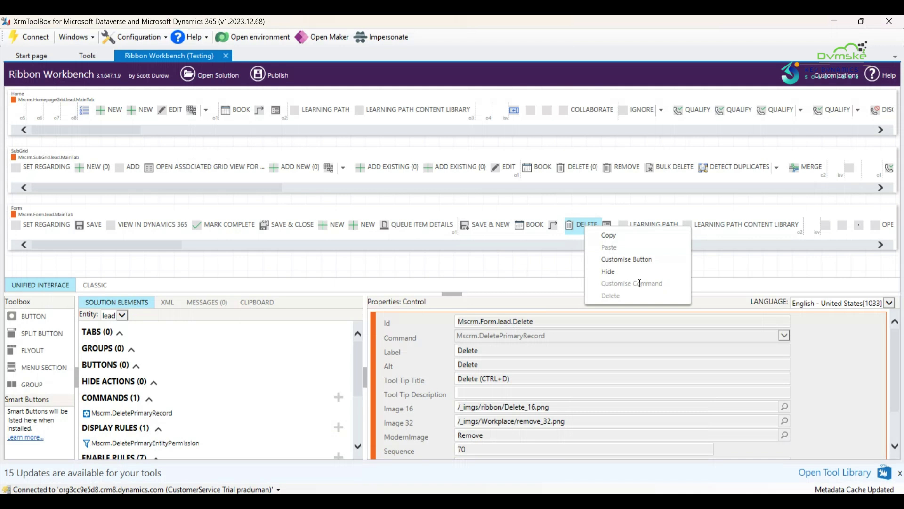
key(Escape)
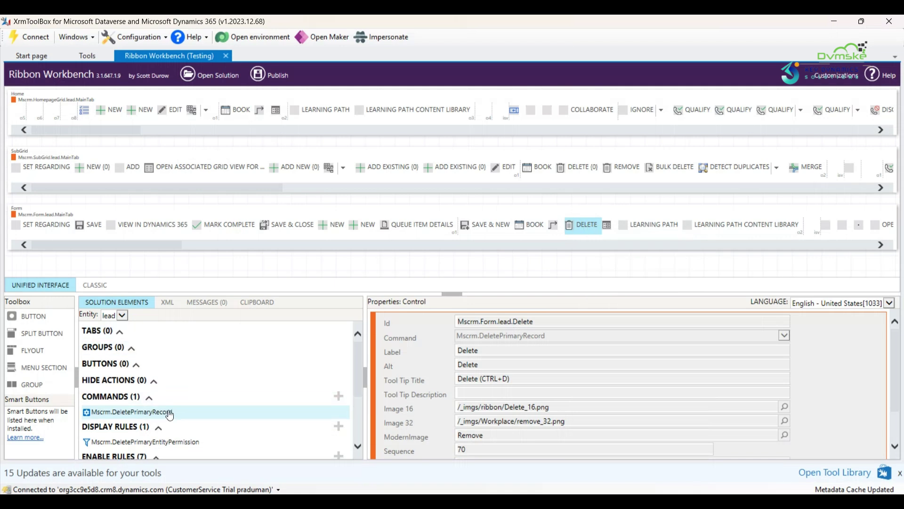
scroll(141, 417, down, 1)
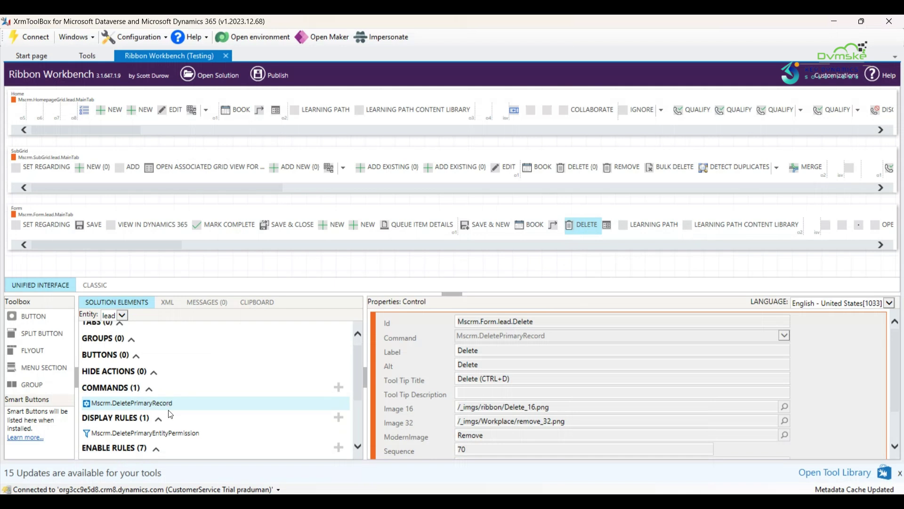
- Add a new display rule, cr128.lead.DisplayRule1.DisplayRule, with a ValueRule step
right_click(139, 417)
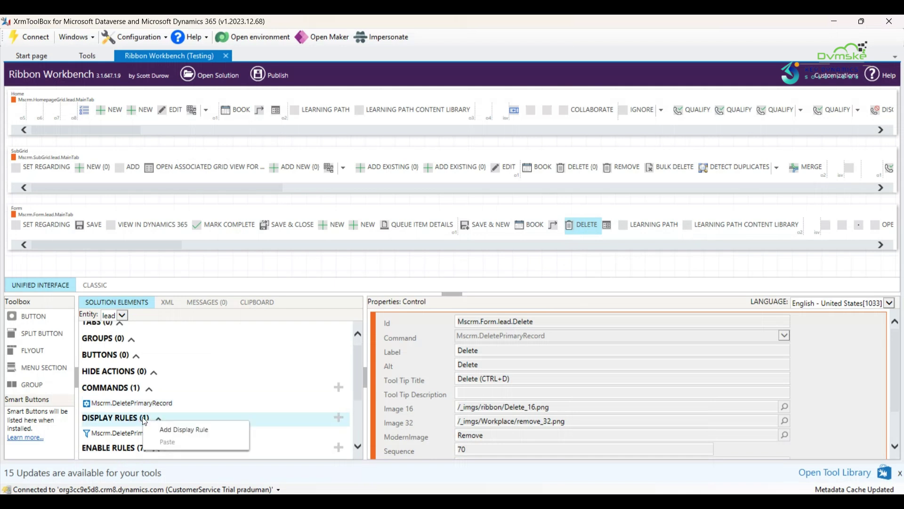
click(175, 430)
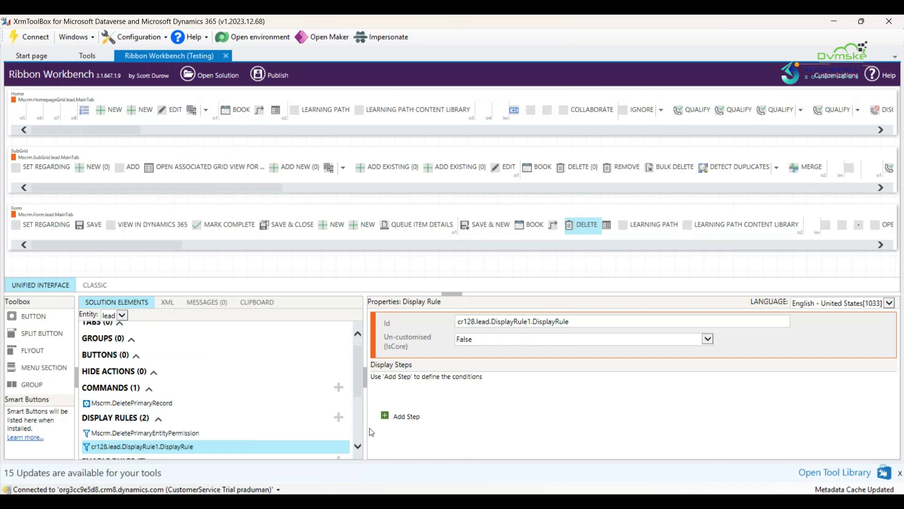
click(389, 417)
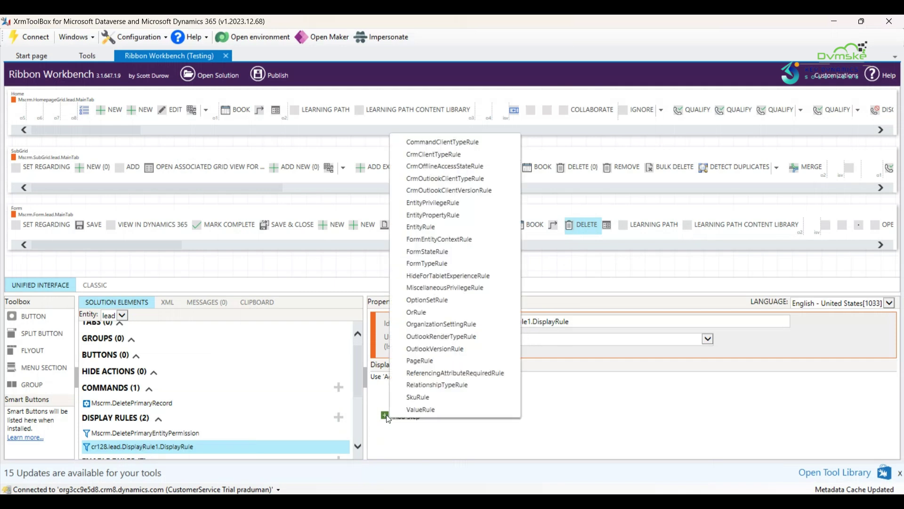
click(425, 410)
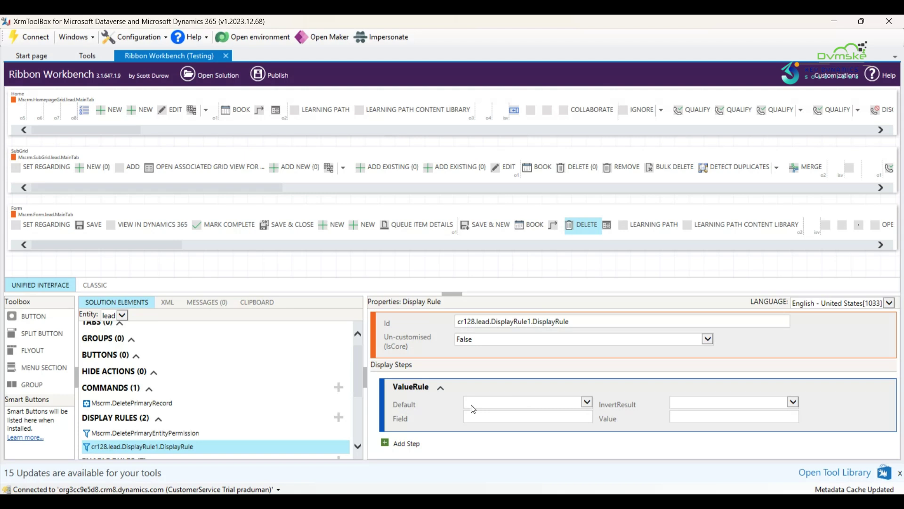
- Set the ValueRule step's Default to False and InvertResult to False
click(587, 402)
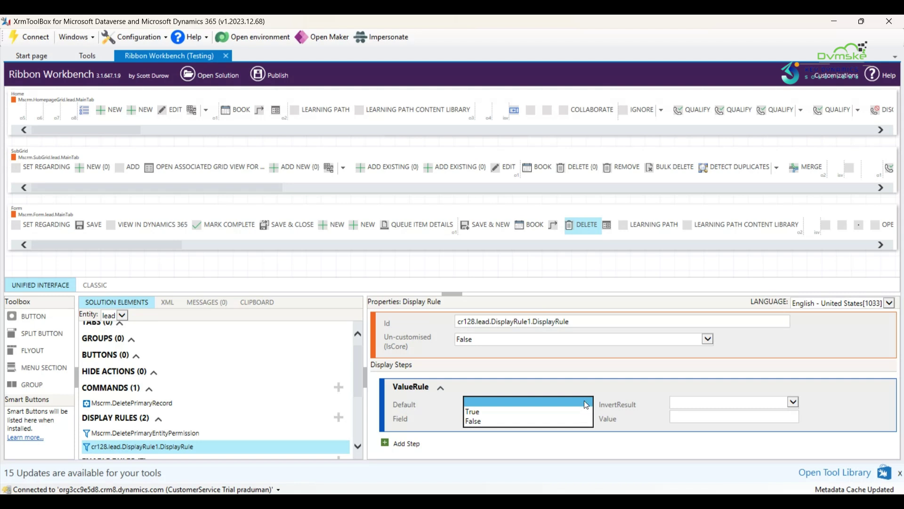
click(552, 423)
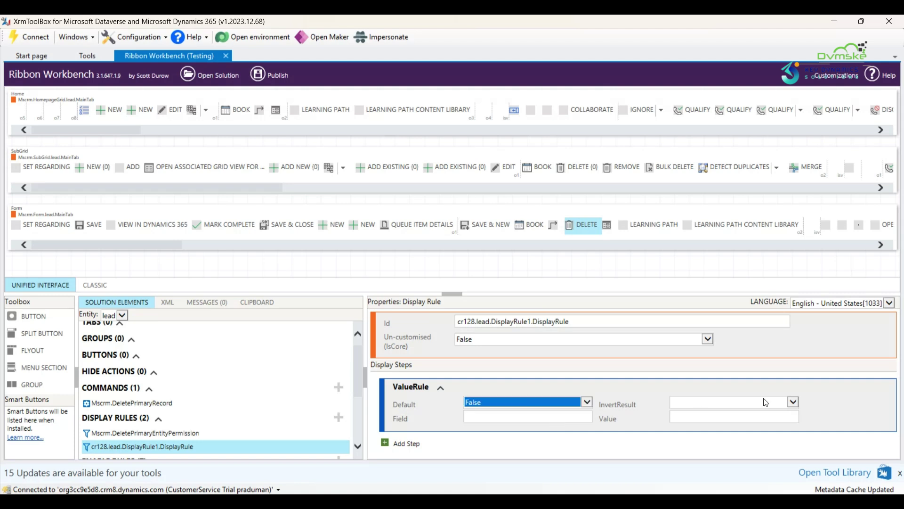
click(792, 402)
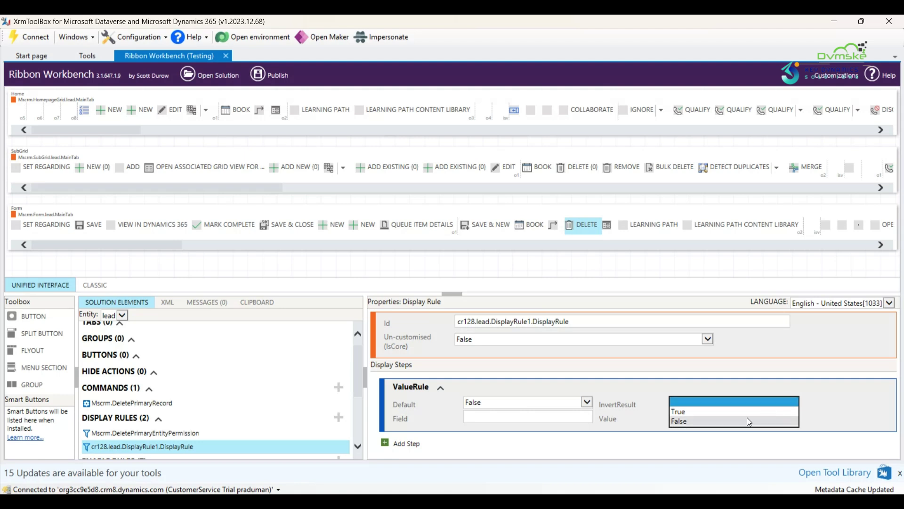
click(721, 420)
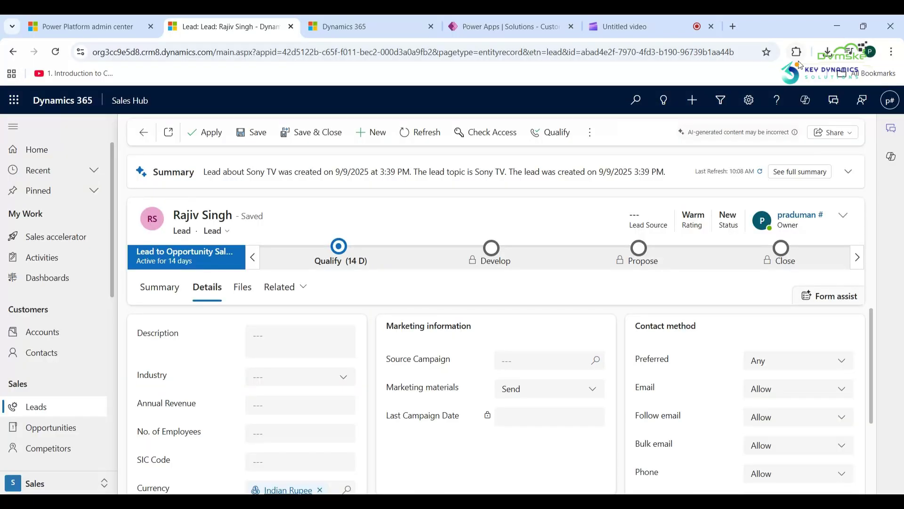
- Find Industry's logical name with Level up Logical Names and paste industrycode into the ValueRule Field
click(795, 53)
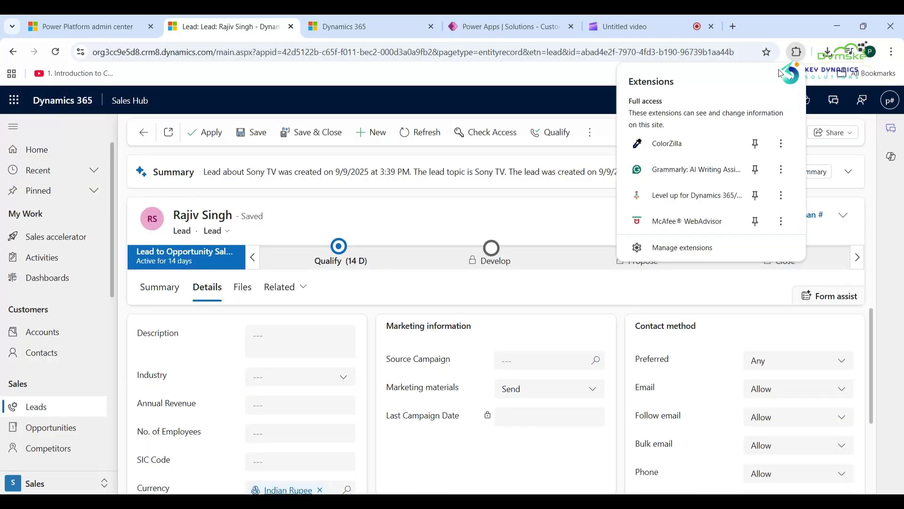
click(686, 204)
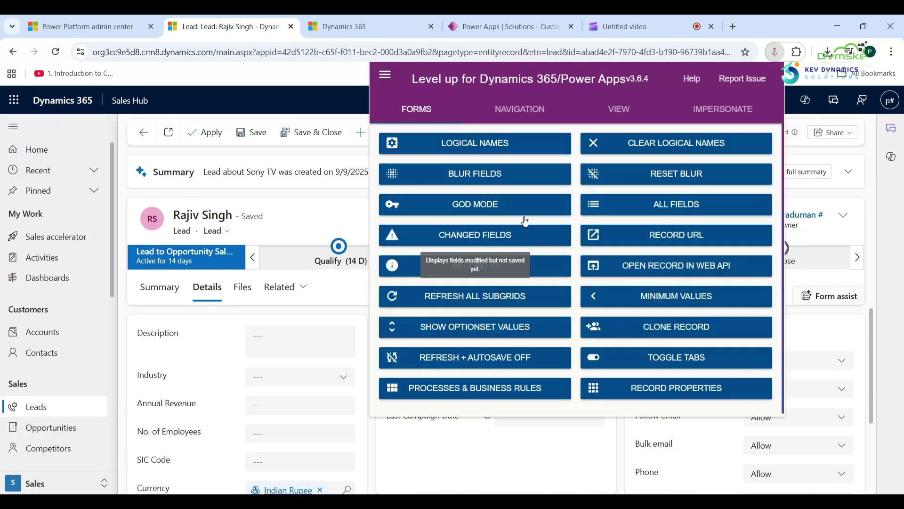
click(499, 146)
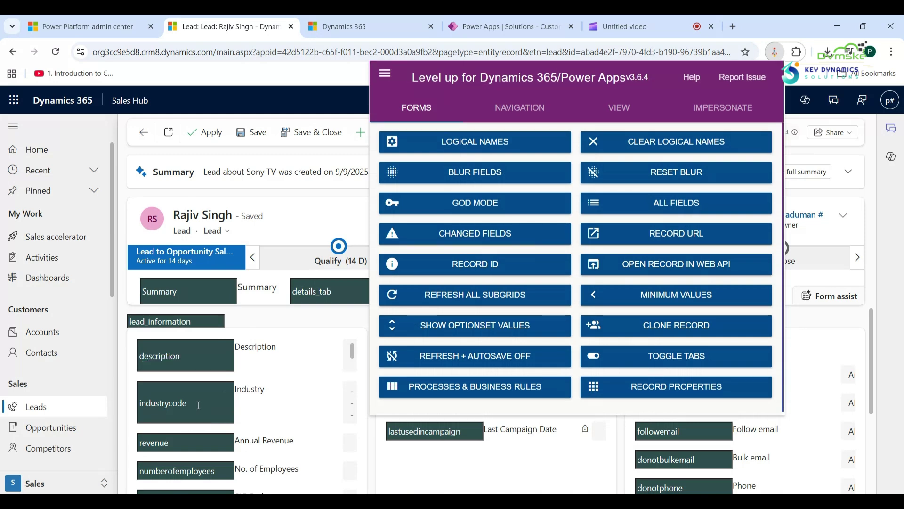
click(203, 406)
click(635, 479)
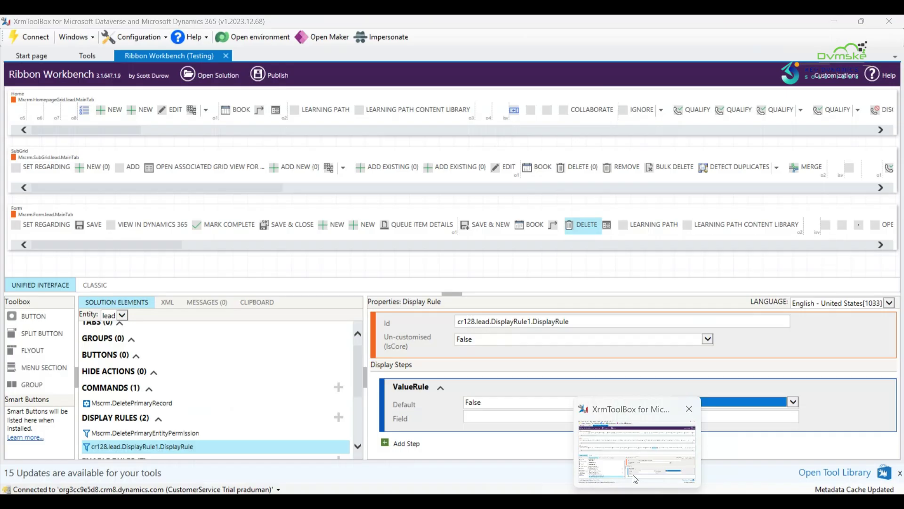
click(526, 417)
text(industrycode)
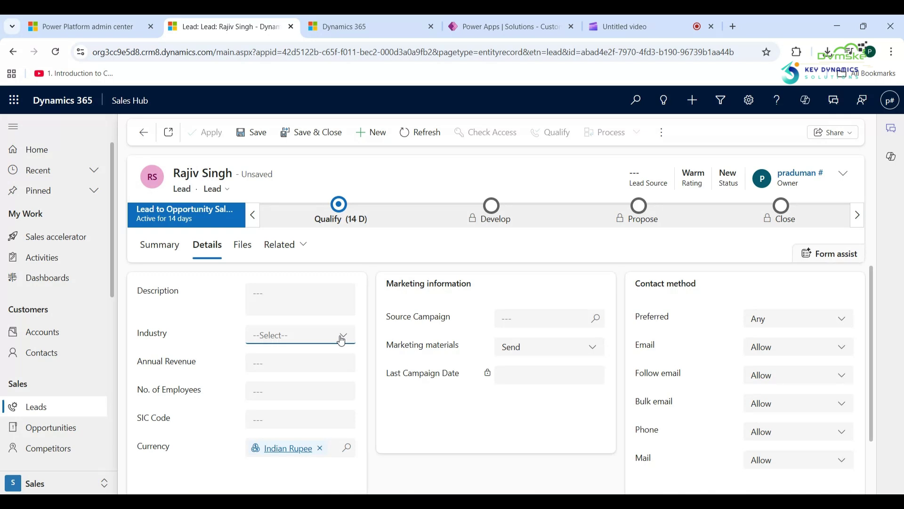
- Check the lead's Industry choices, then reopen Level up for Dynamics 365
click(341, 340)
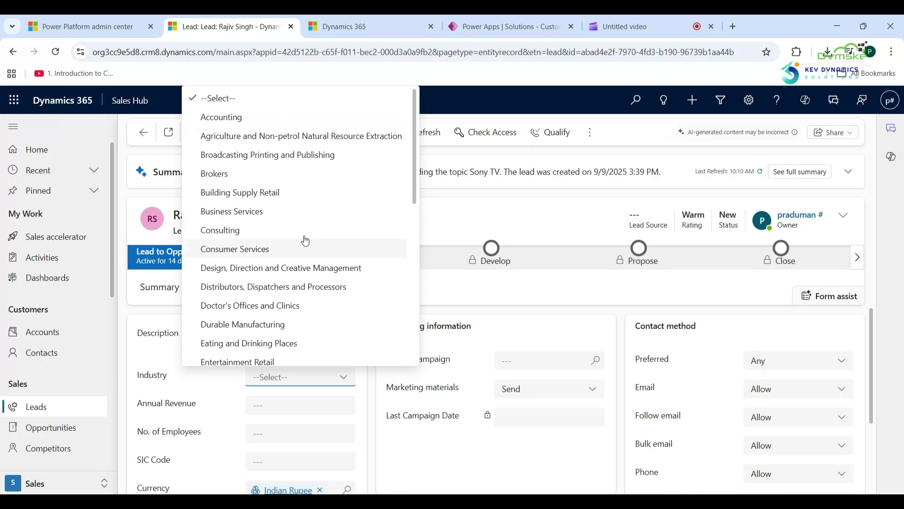
click(437, 229)
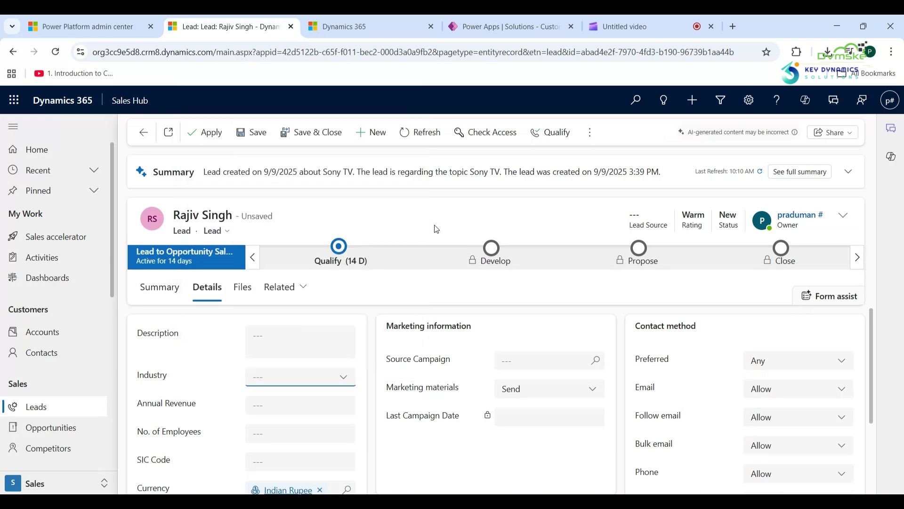
click(797, 53)
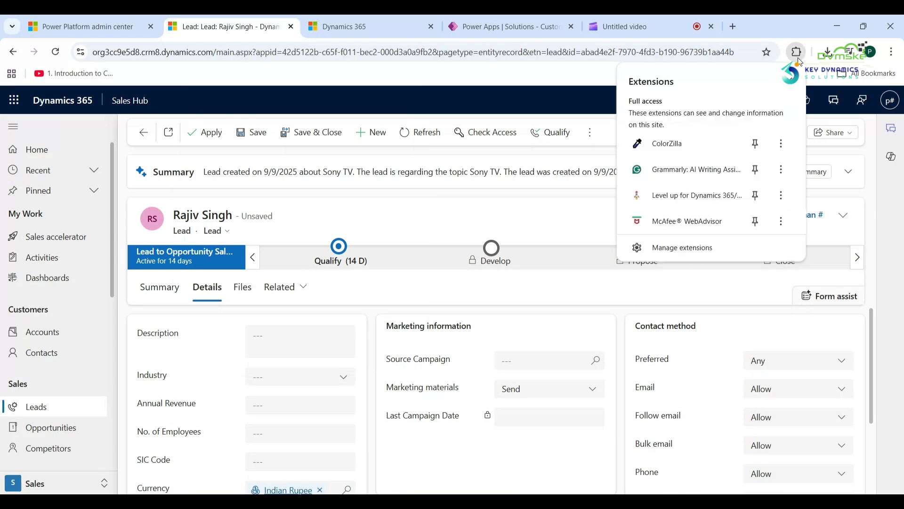
click(683, 203)
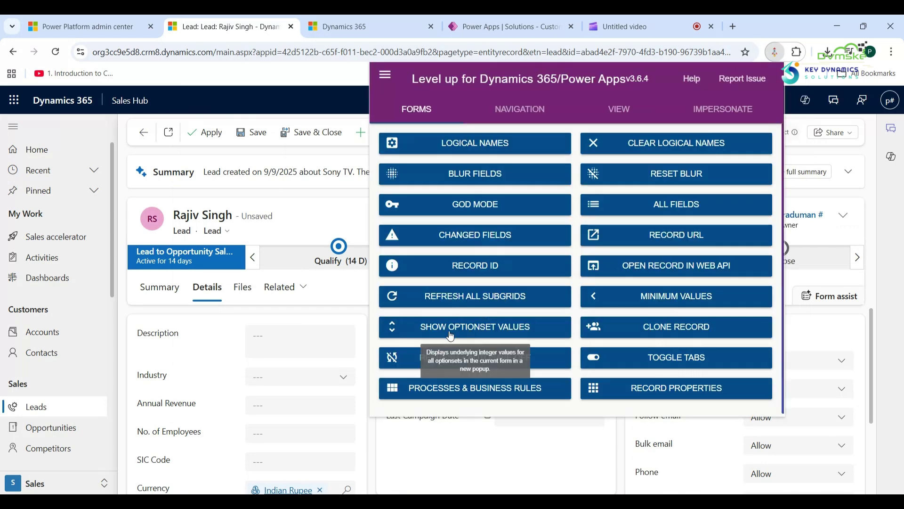
- List the option set values, find Accounting = 1, and enter 1 as the ValueRule Value
click(468, 333)
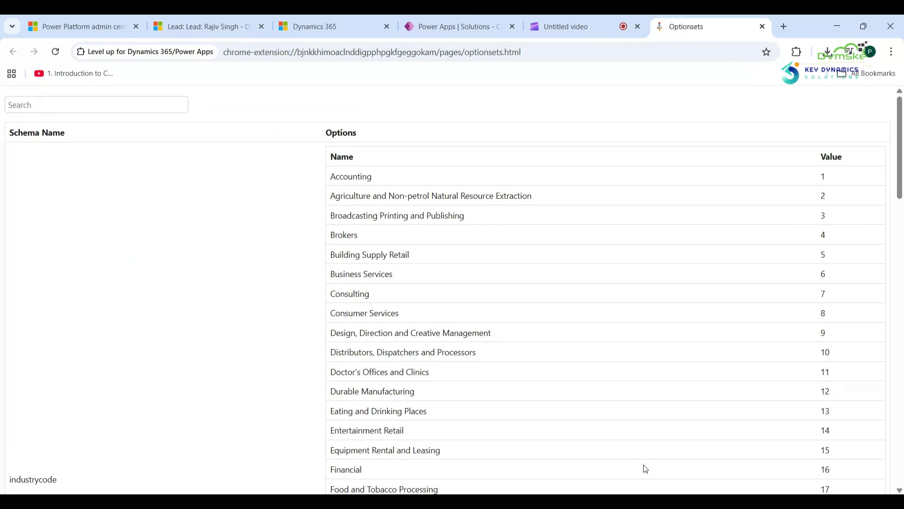
key(alt+Tab)
click(688, 415)
text(1)
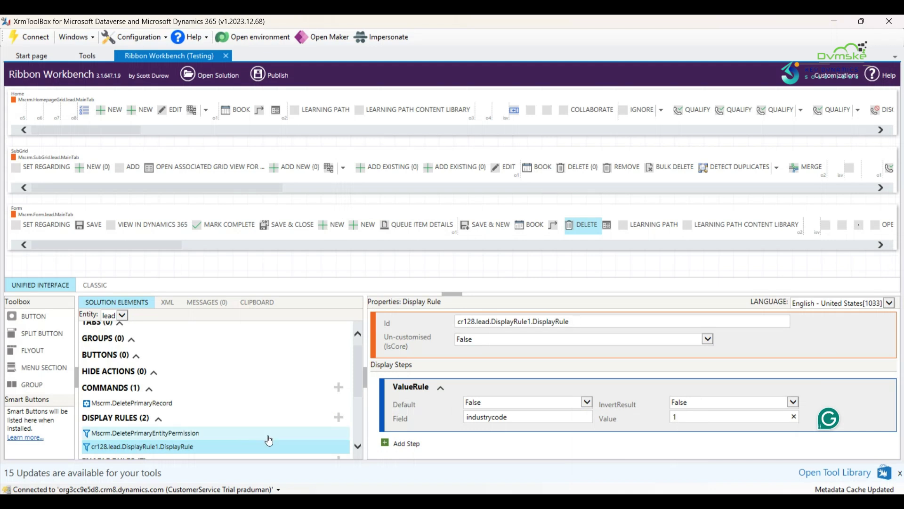
- Add display rule cr128.lead.DisplayRule1.DisplayRule to the Mscrm.DeletePrimaryRecord command
click(234, 408)
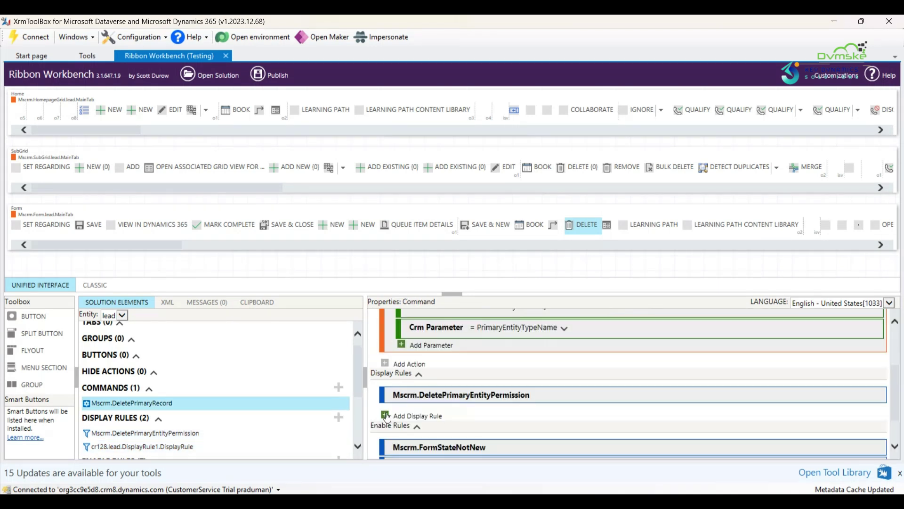
click(386, 415)
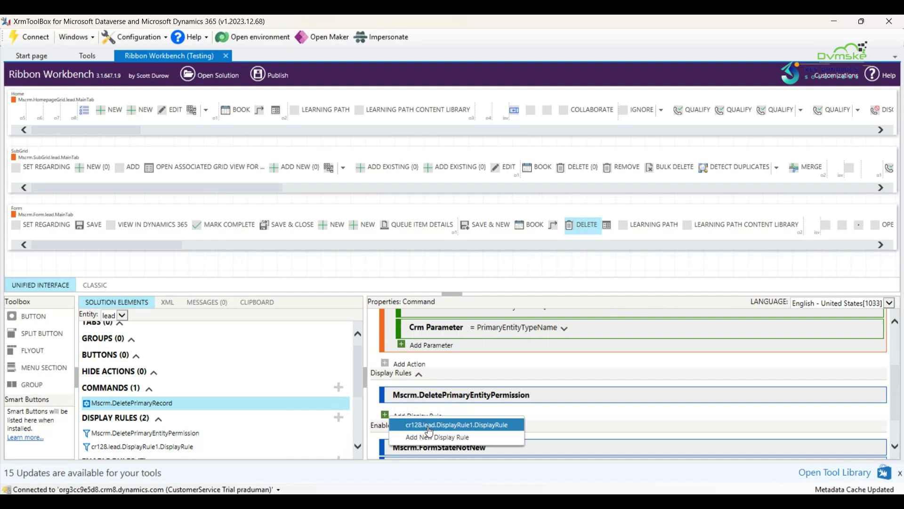
click(431, 425)
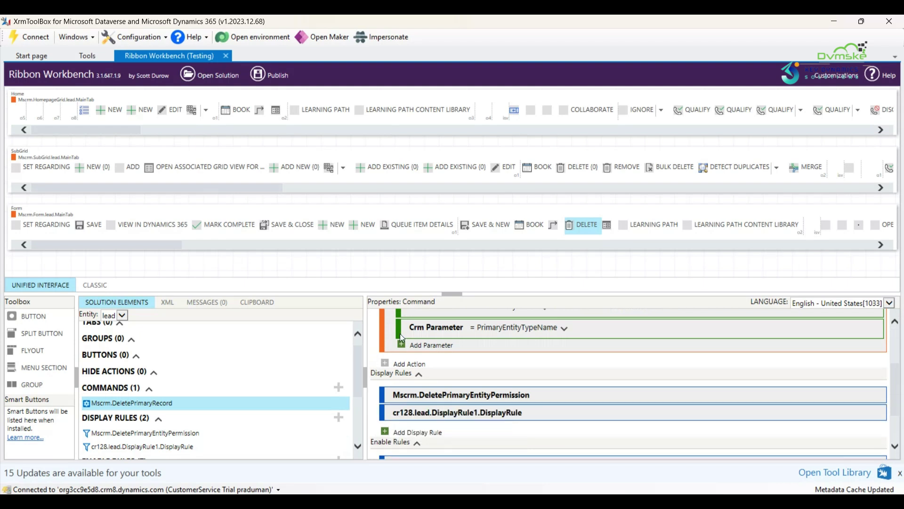
- Publish the lead ribbon changes and confirm the Messages list reports Publish Successful
click(272, 76)
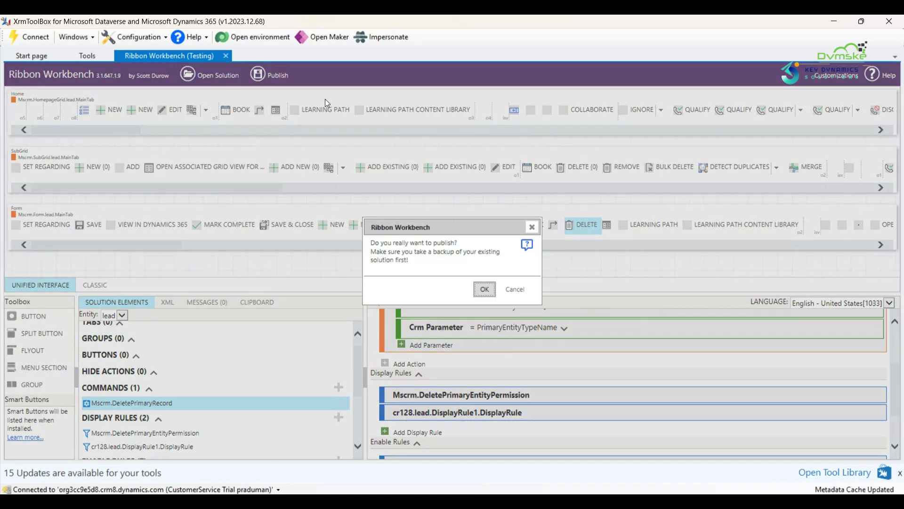
click(485, 289)
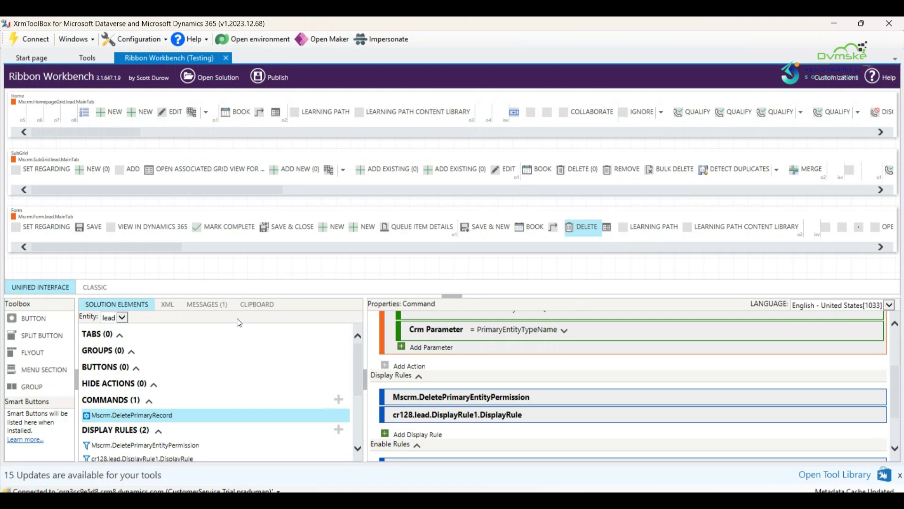
click(203, 304)
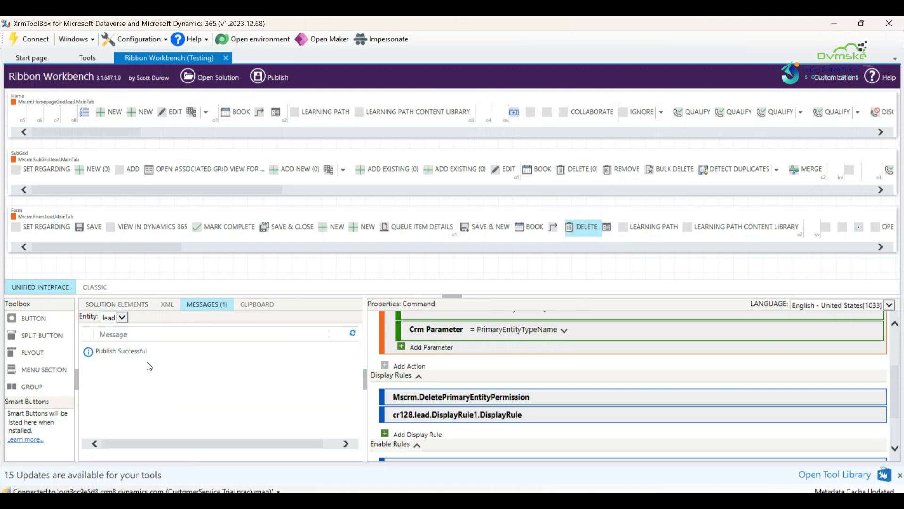
- Reload the lead and save it with Industry set to Accounting, revealing Delete
key(alt+Tab)
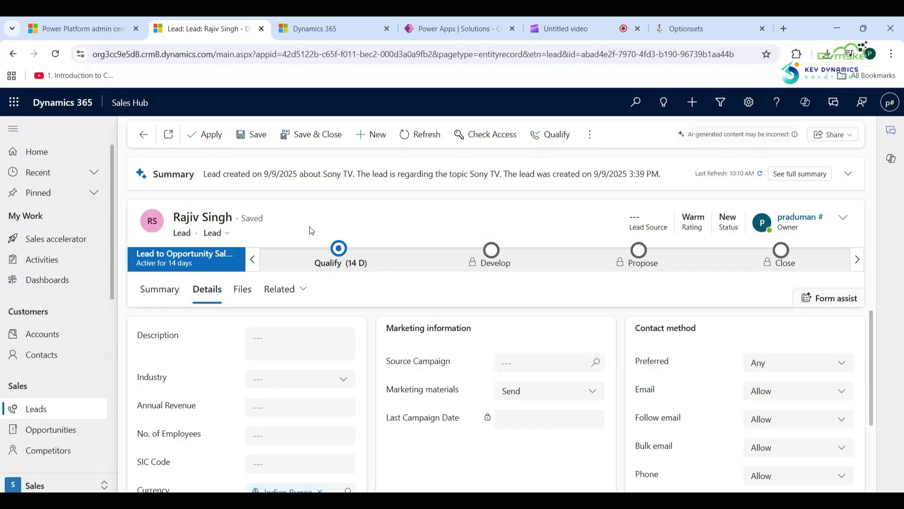
key(F5)
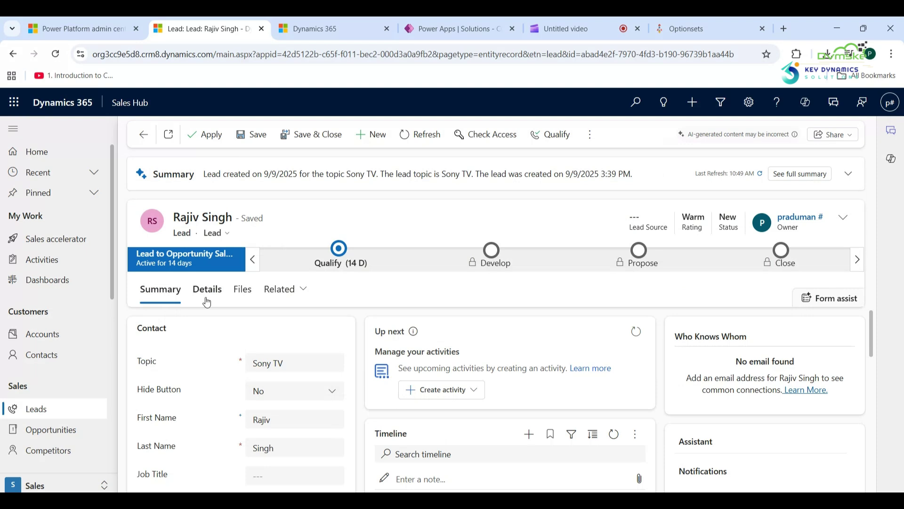
click(207, 296)
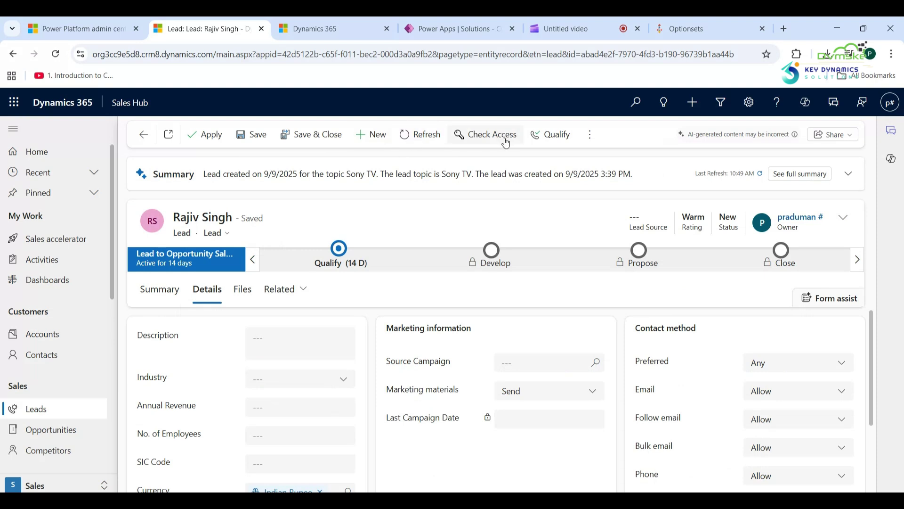
click(344, 385)
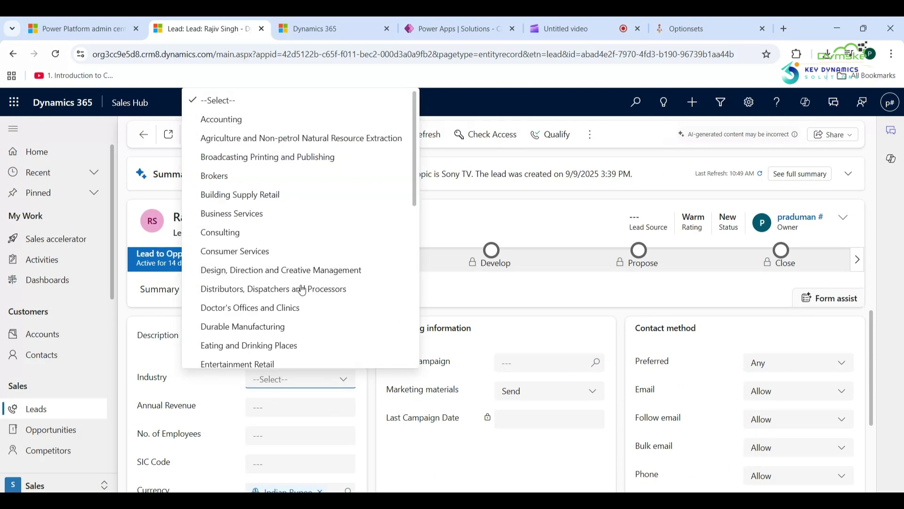
click(233, 121)
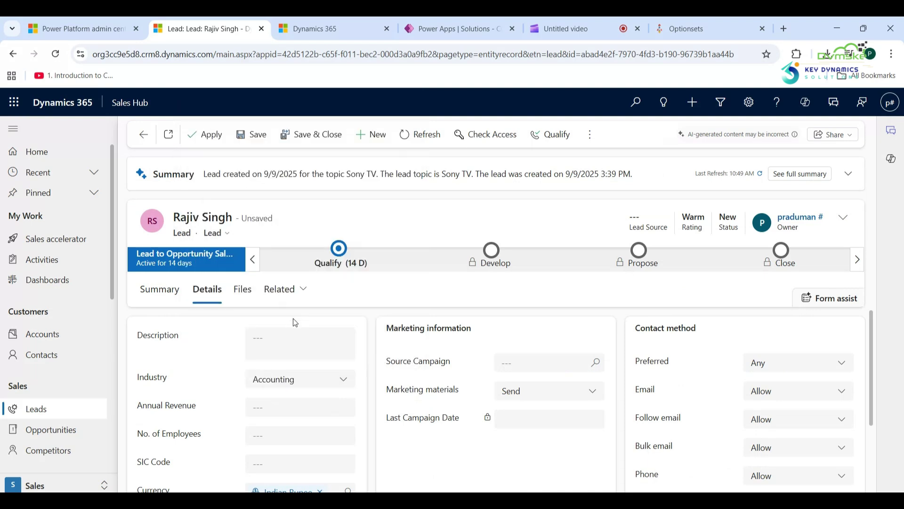
click(250, 137)
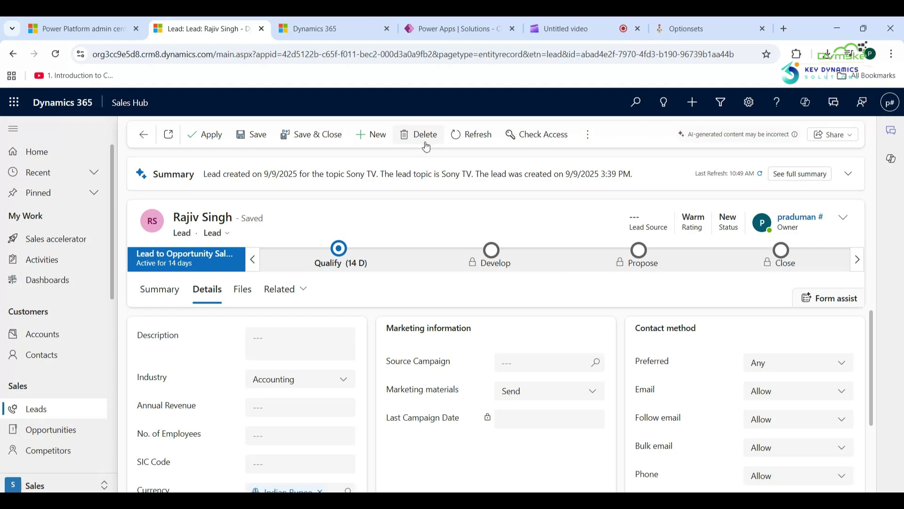
- Change the lead's Industry to Brokers and save, hiding the Delete command
click(343, 380)
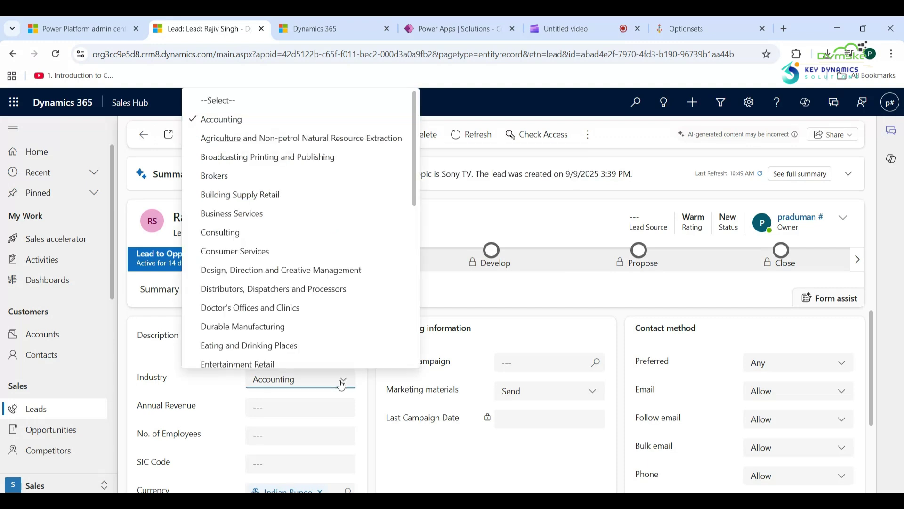
click(226, 181)
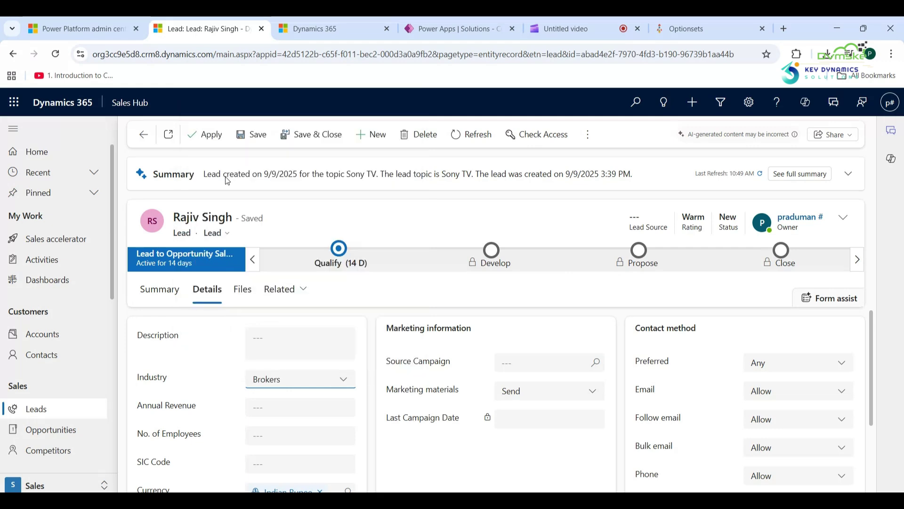
click(245, 140)
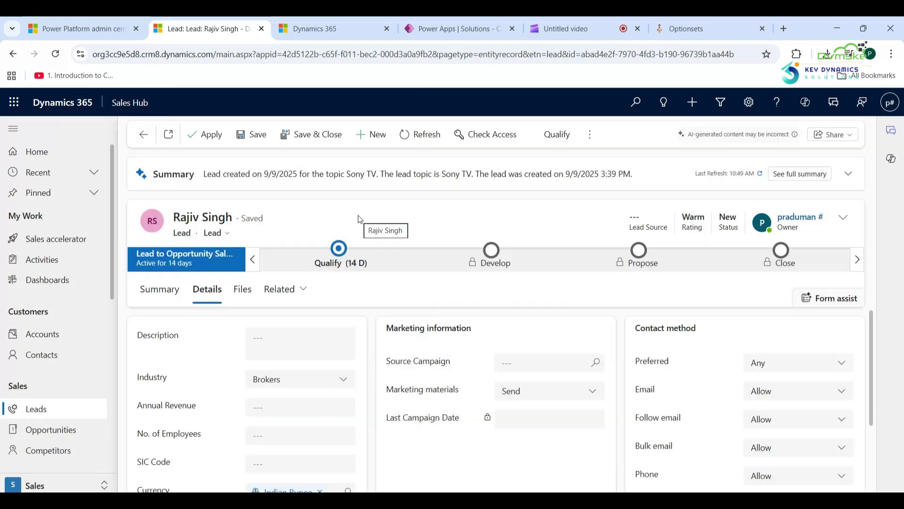